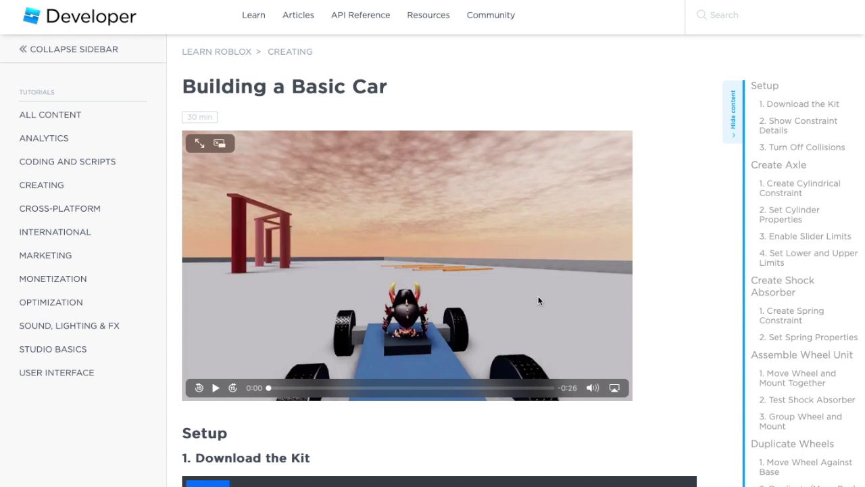
Step: Read through the Setup section of the Building a Basic Car tutorial, including the CarKit.rbxl kit and its parts
scroll(406, 309, down, 6)
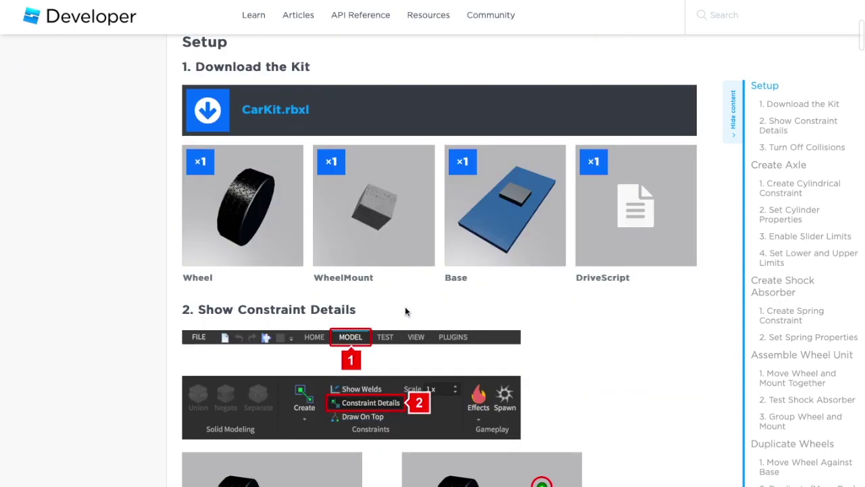
scroll(406, 311, down, 9)
scroll(406, 311, up, 11)
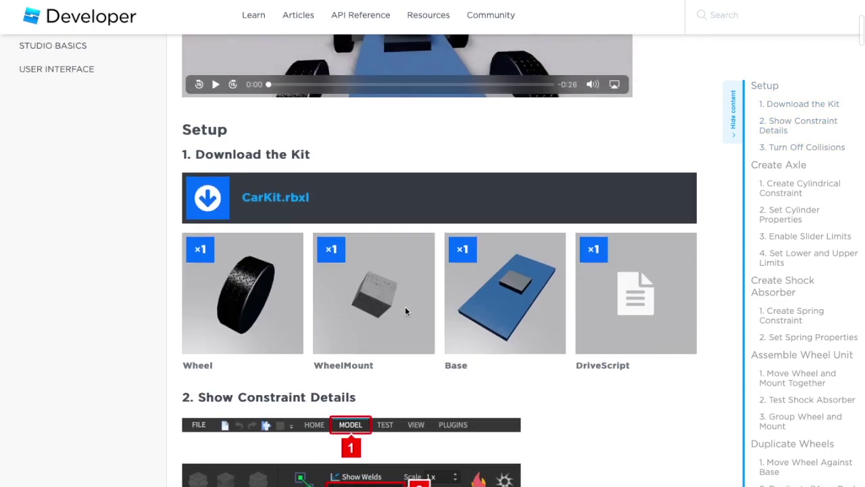
scroll(405, 310, up, 1)
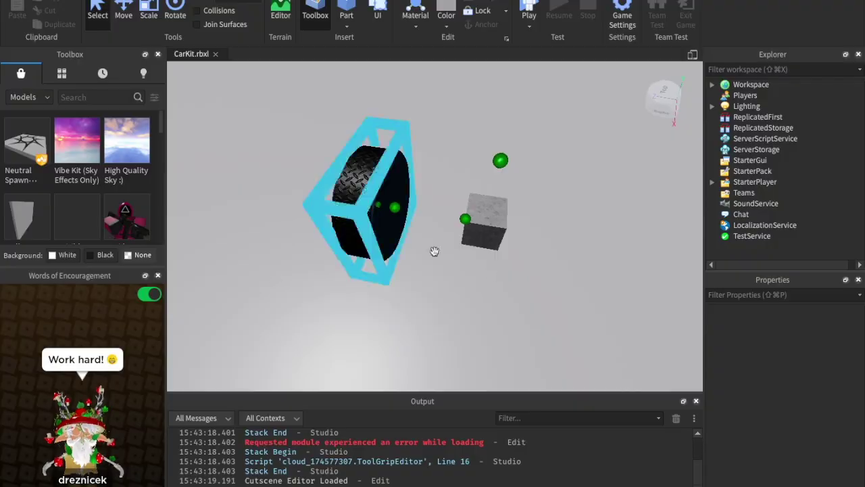
Step: Examine the wheel, wheel mount and blue base of the CarKit.rbxl place in Roblox Studio
right_drag(489, 271, 490, 273)
scroll(491, 273, down, 5)
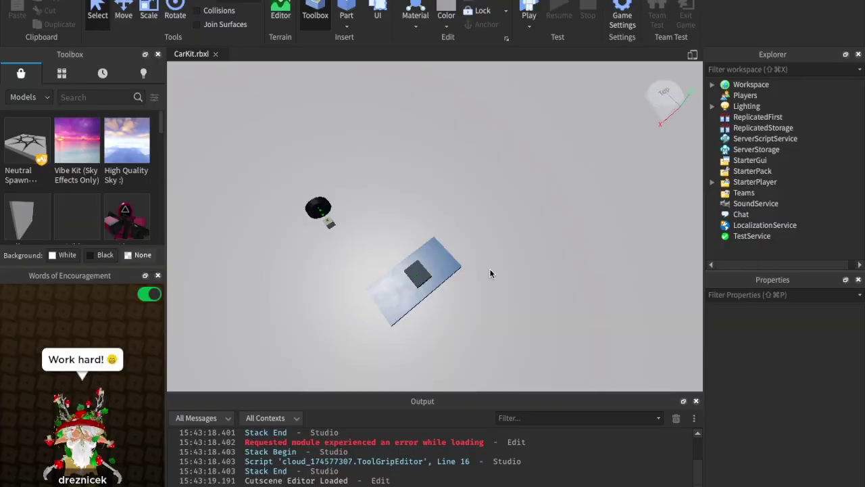
right_drag(383, 179, 383, 180)
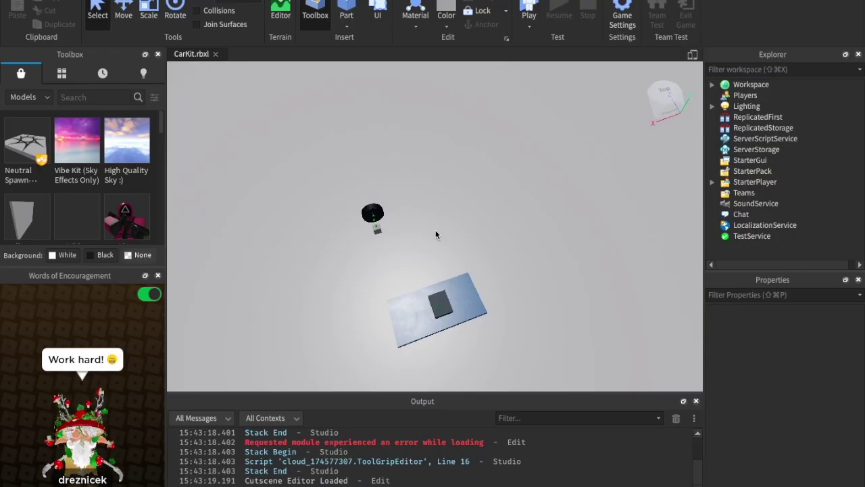
right_drag(435, 230, 436, 231)
scroll(435, 230, up, 3)
key(s)
key(d)
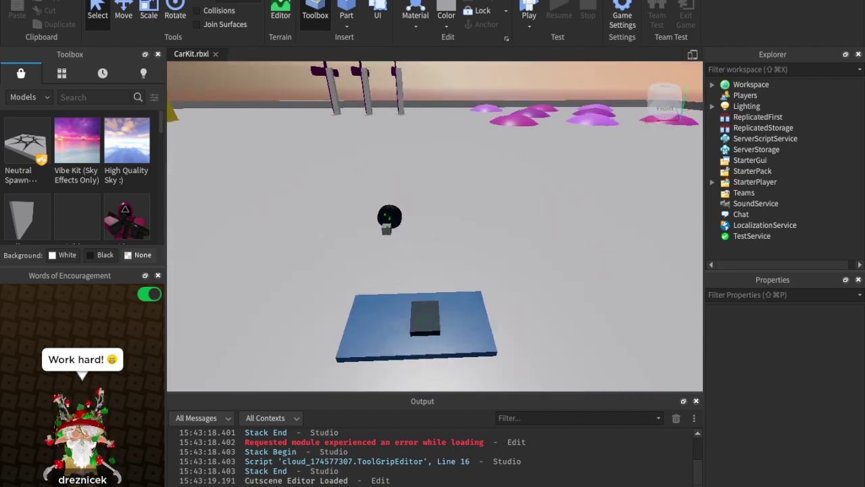
Step: Check among the modelling tools that Collisions are turned off for moving parts
click(165, 0)
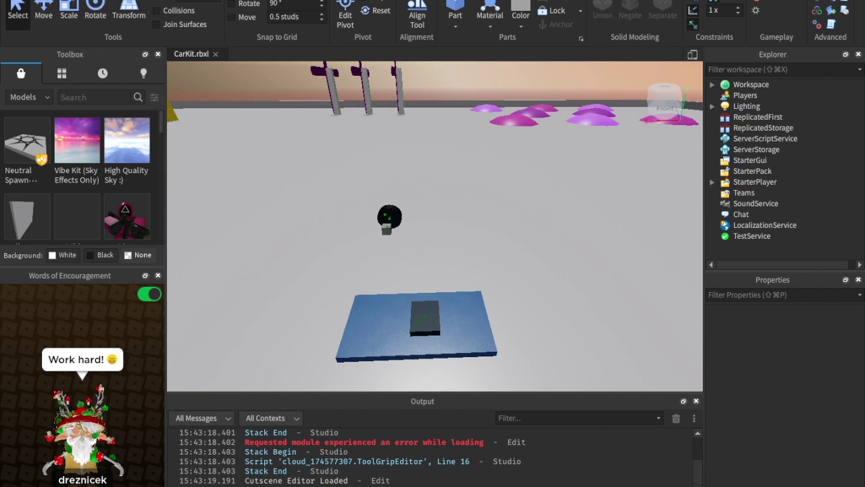
click(182, 0)
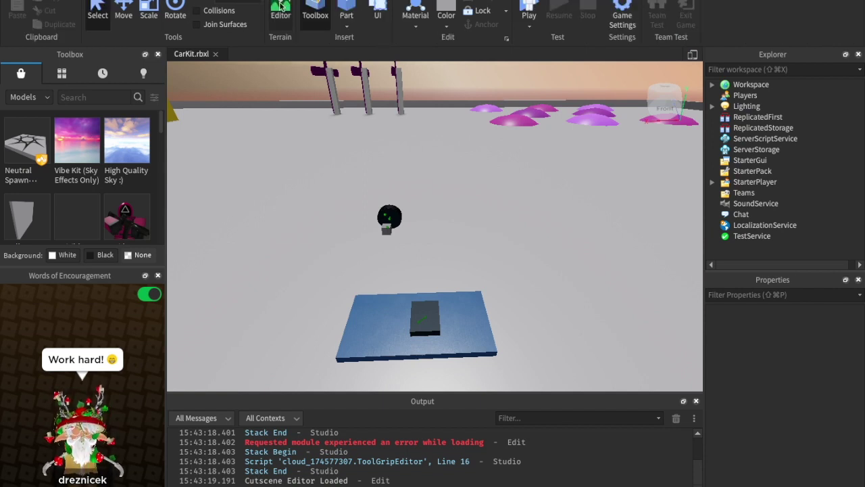
click(214, 0)
click(183, 0)
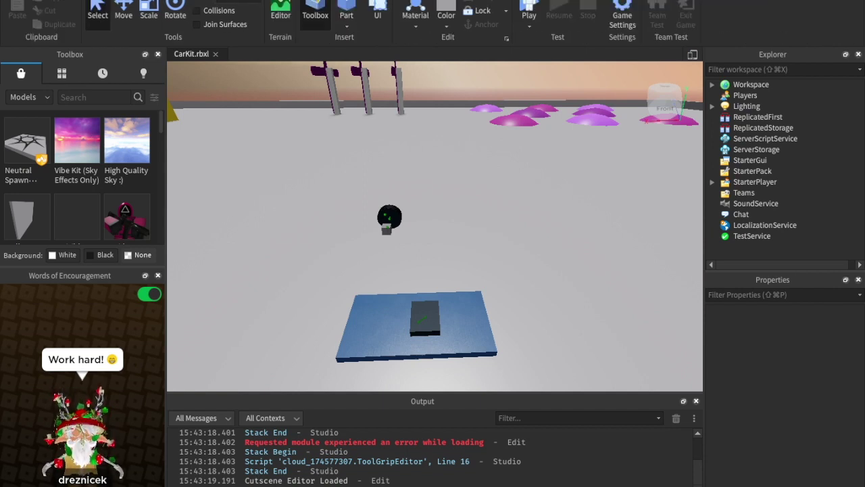
click(215, 1)
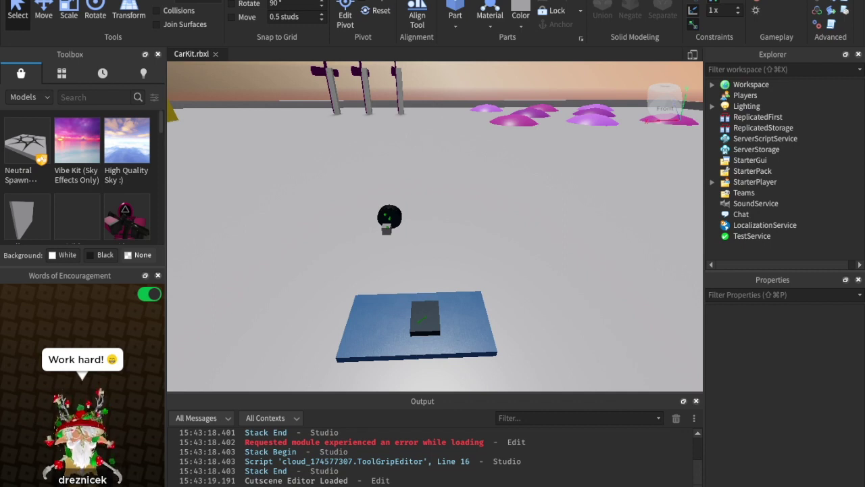
click(175, 13)
click(158, 11)
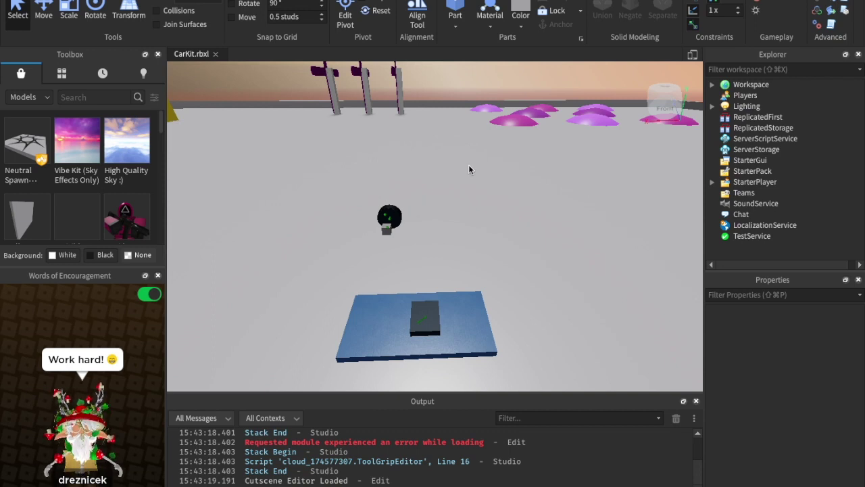
Step: Create a Cylindrical constraint from the attachment on the side of the WheelMount block to the attachment on the wheel's inner face
click(703, 2)
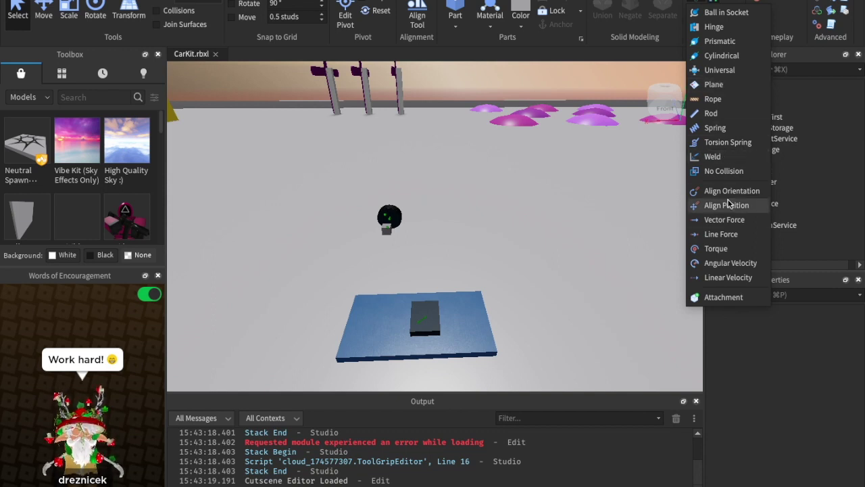
click(721, 59)
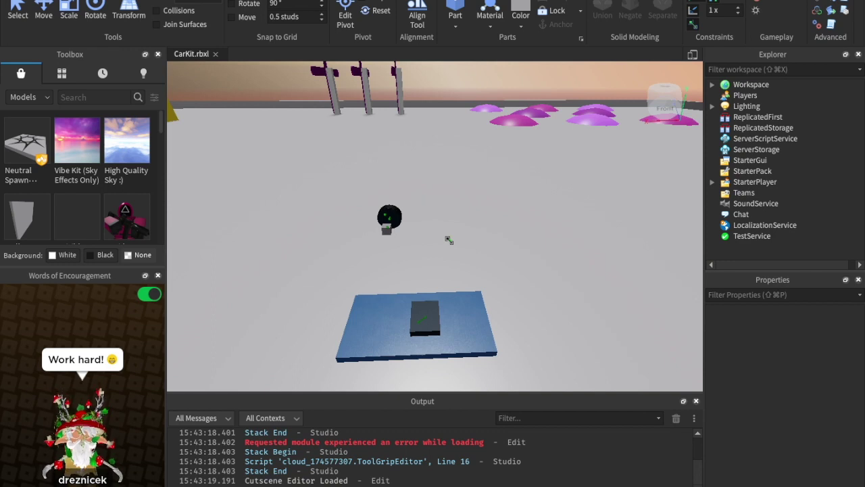
right_drag(403, 211, 408, 207)
key(a)
key(w)
key(w)
key(a)
key(a)
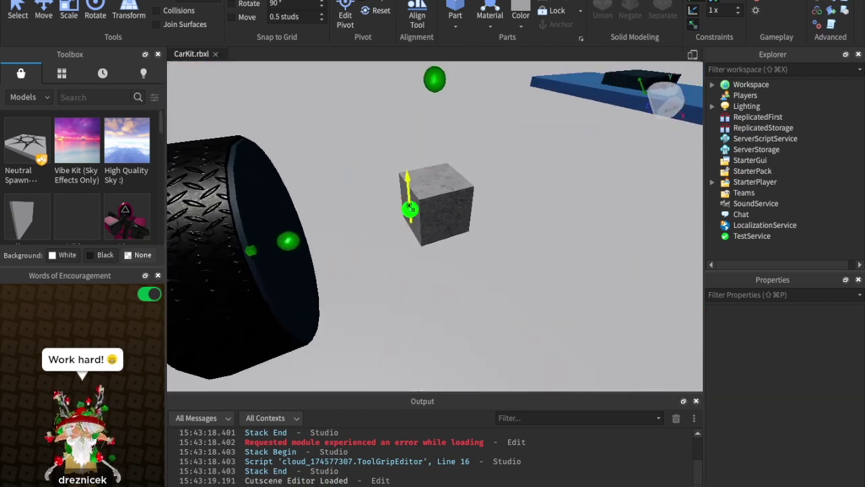
click(409, 210)
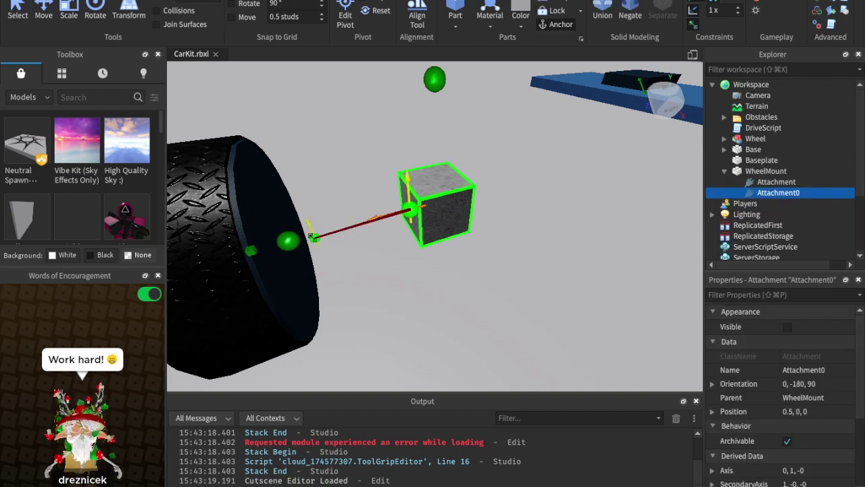
click(287, 242)
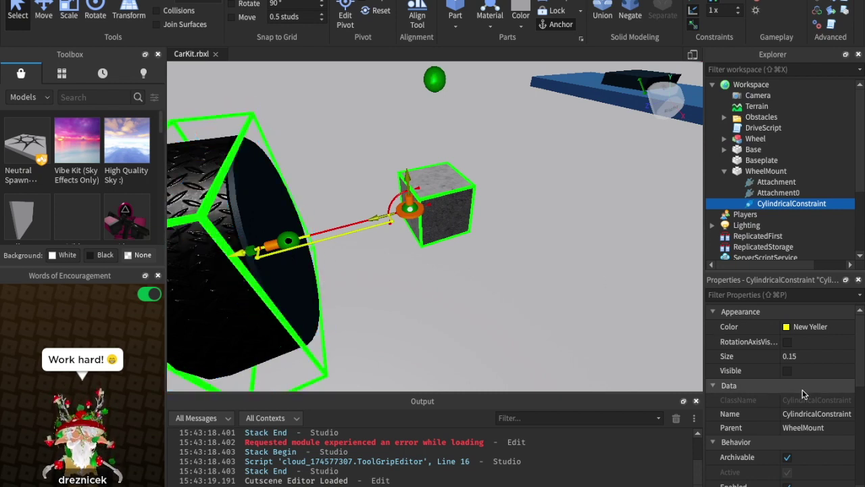
Step: Set the cylindrical constraint's AngularActuatorType to Motor and its InclinationAngle to 90
scroll(802, 389, down, 4)
scroll(802, 392, down, 2)
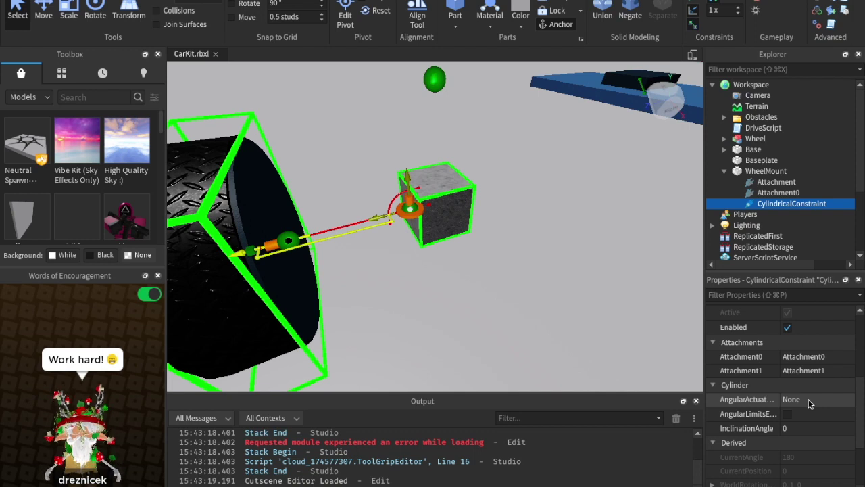
click(810, 400)
click(810, 417)
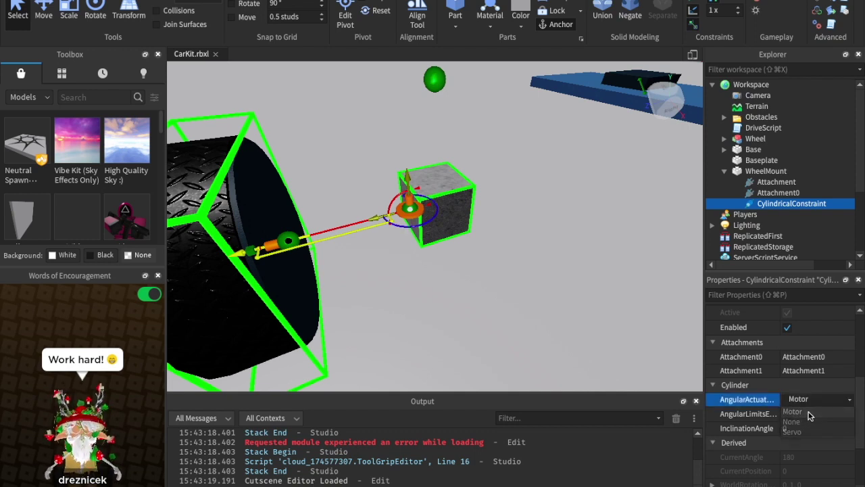
scroll(810, 416, down, 3)
click(807, 415)
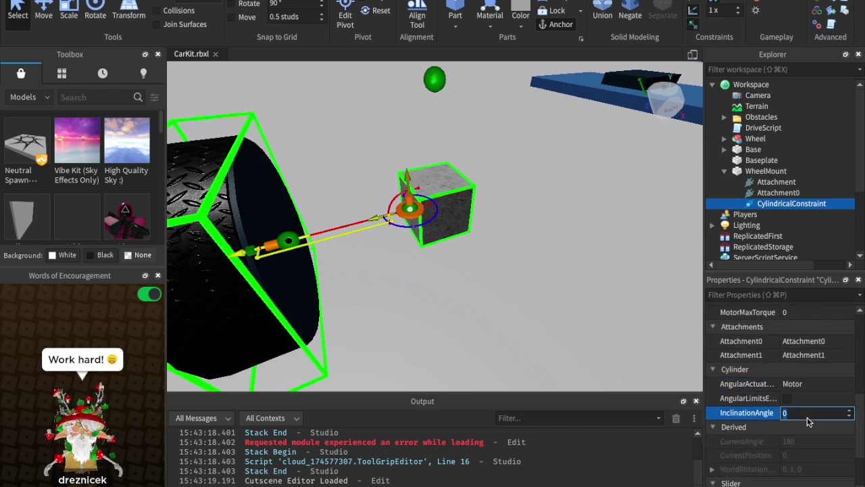
key(Return)
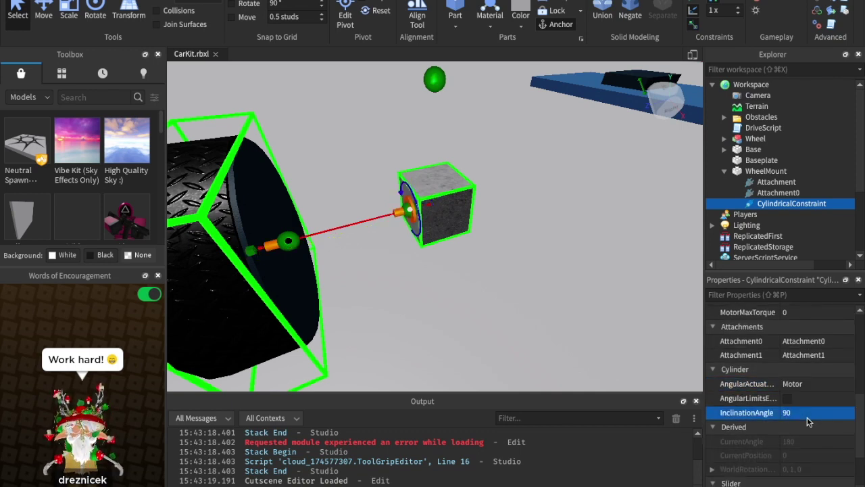
Step: Enable the cylindrical constraint's slider limits with a LowerLimit of -1 and an UpperLimit of 1
scroll(807, 421, down, 4)
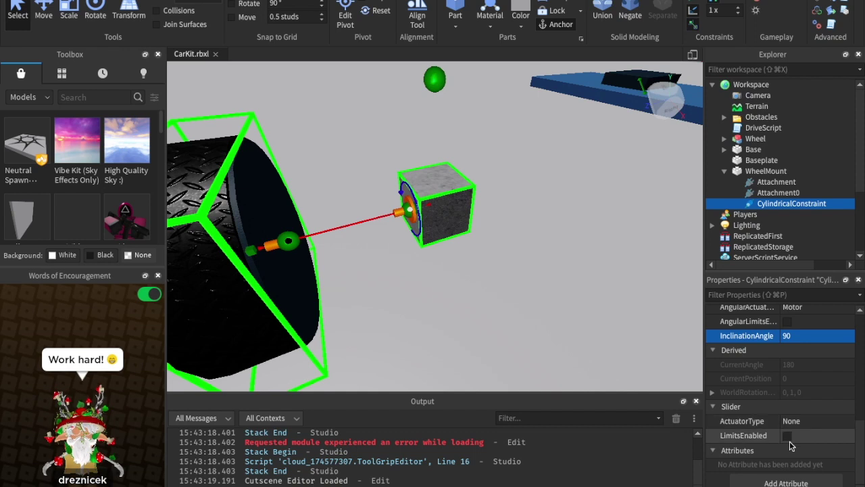
click(790, 437)
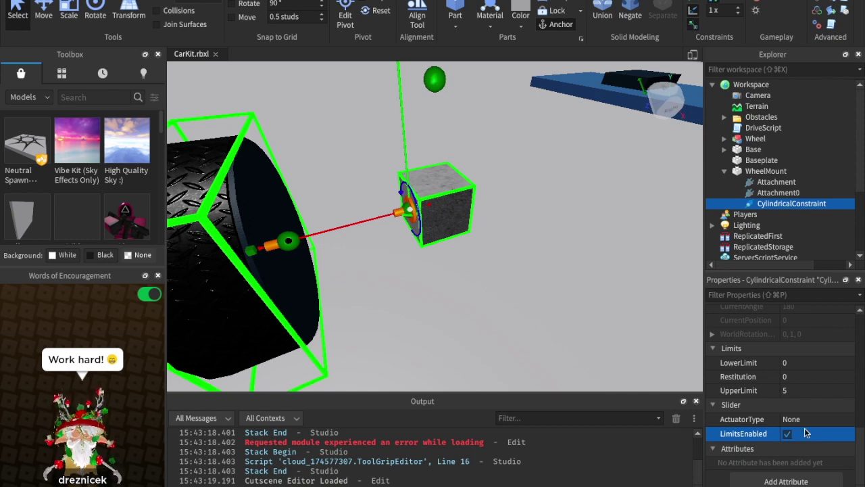
scroll(728, 443, up, 3)
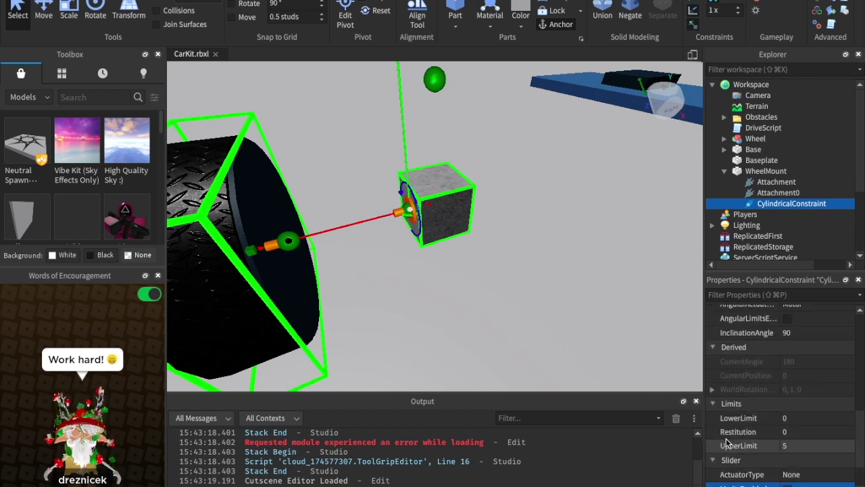
scroll(728, 442, down, 1)
click(803, 396)
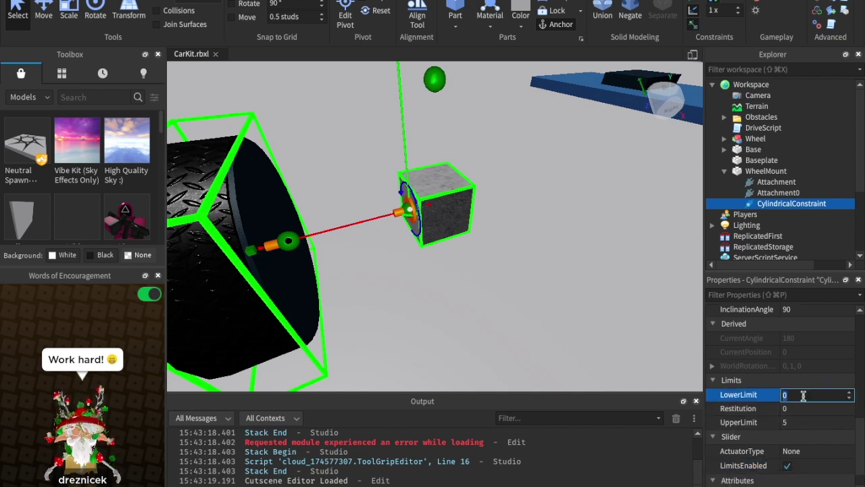
text(-1)
key(Return)
click(795, 422)
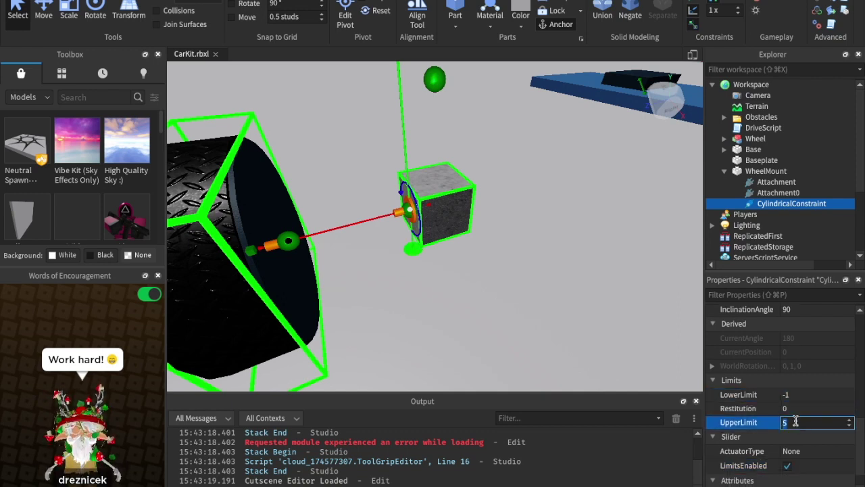
text(1)
key(Return)
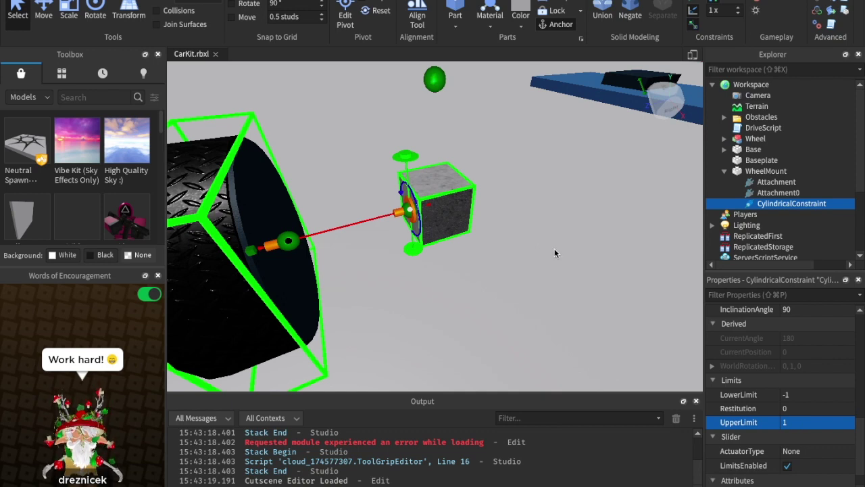
Step: Create a Spring constraint from the attachment above the WheelMount block to the attachment on the wheel's inner face
click(704, 5)
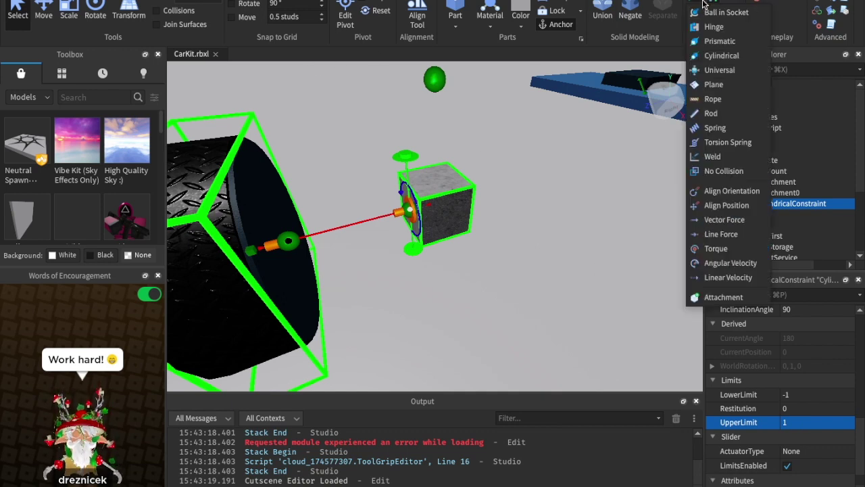
click(720, 130)
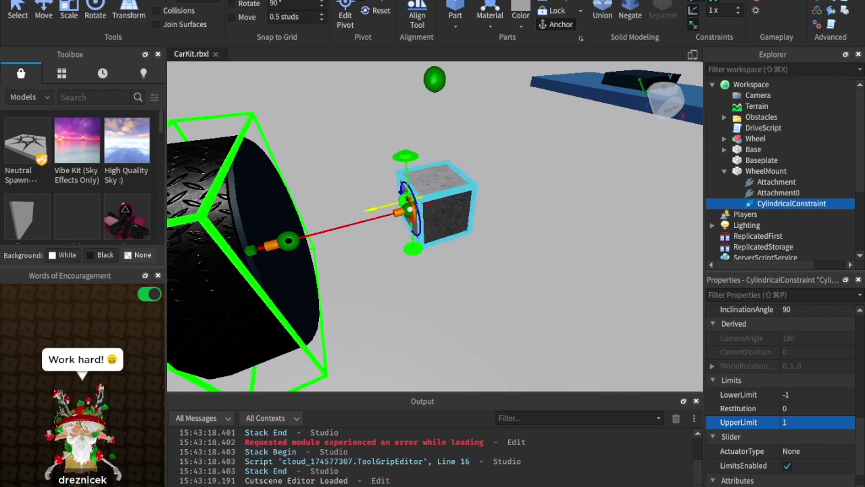
click(435, 81)
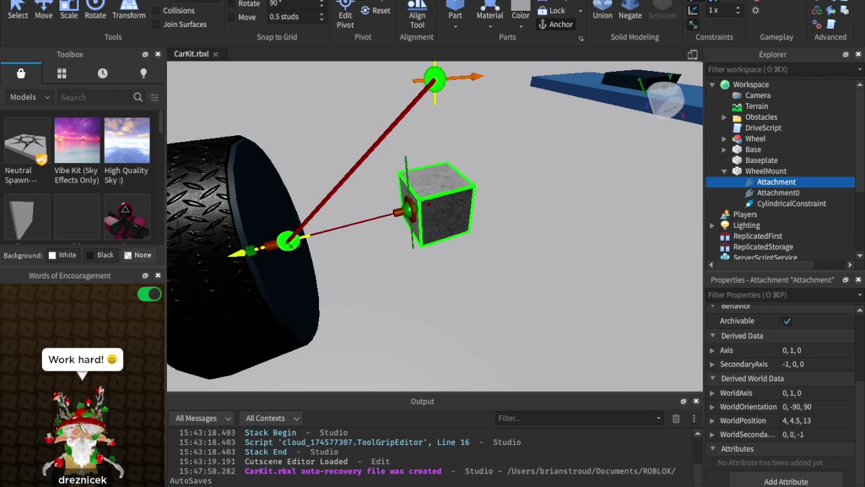
click(289, 241)
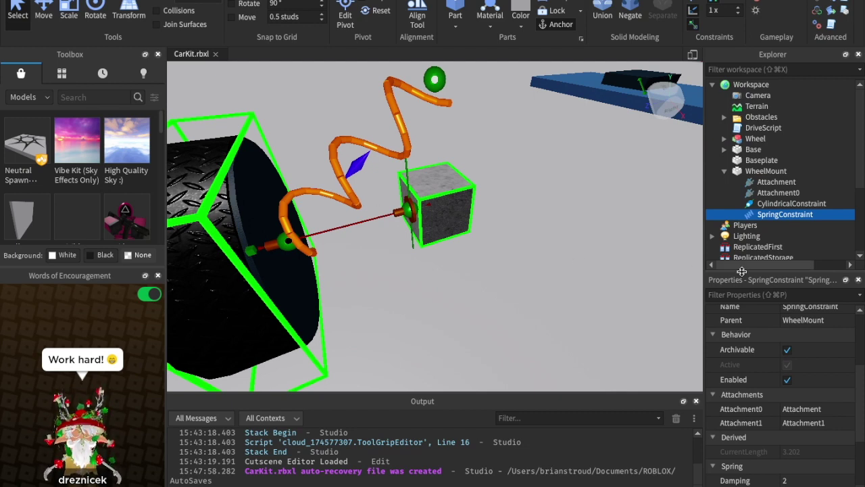
Step: Set the spring constraint's Damping to 400 and its FreeLength to 2.2
scroll(788, 364, down, 3)
click(792, 382)
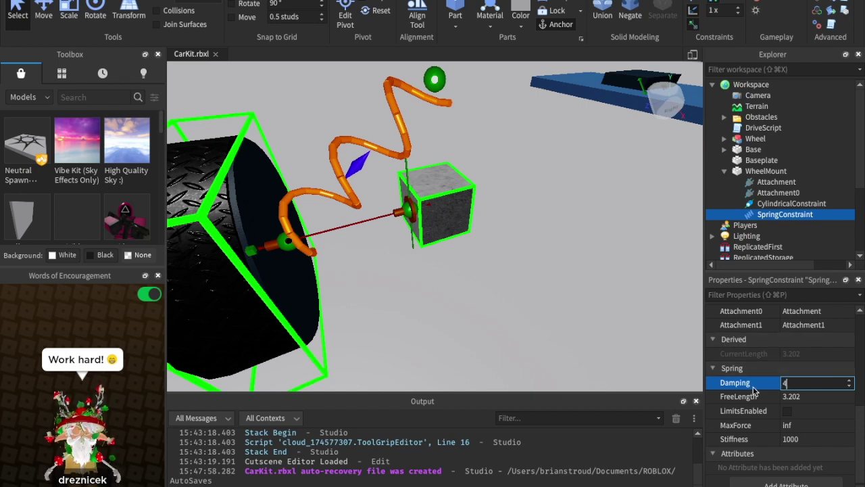
text(400)
key(Return)
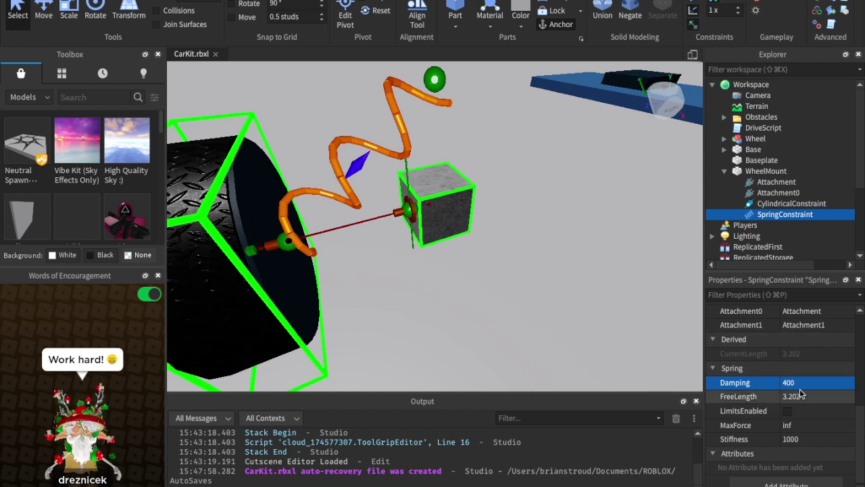
click(802, 396)
text(2.2)
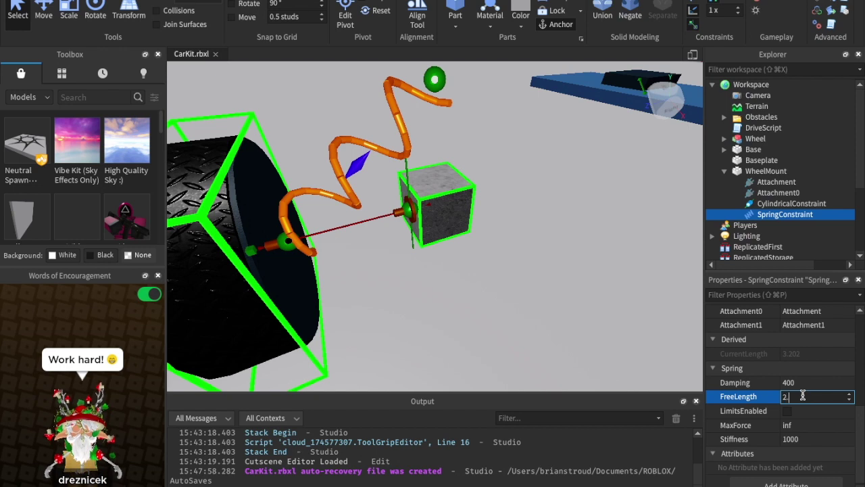
key(Return)
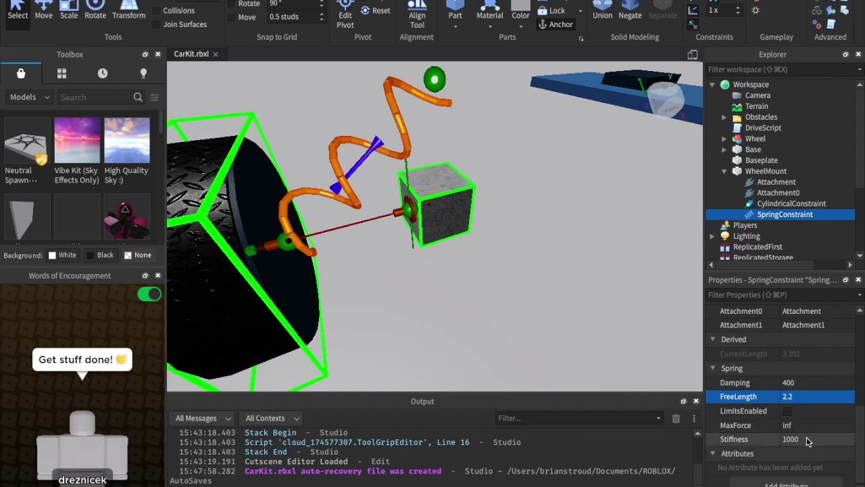
Step: Set the spring constraint's Stiffness to 30000
click(804, 440)
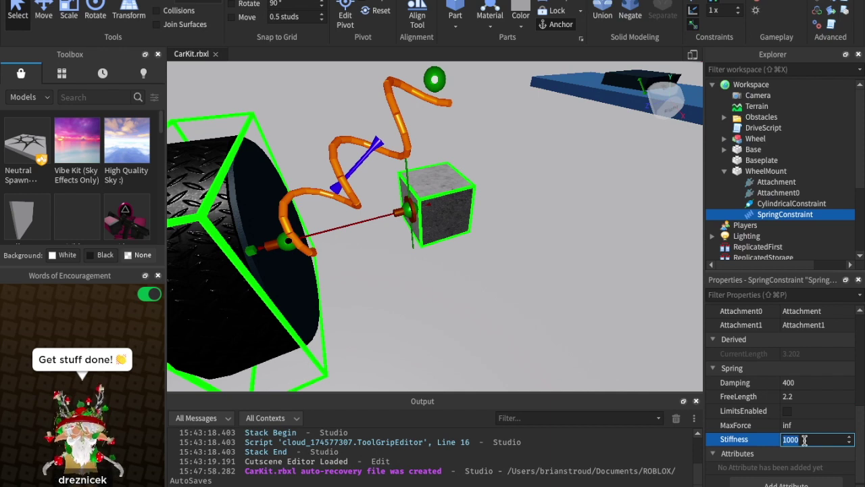
text(30)
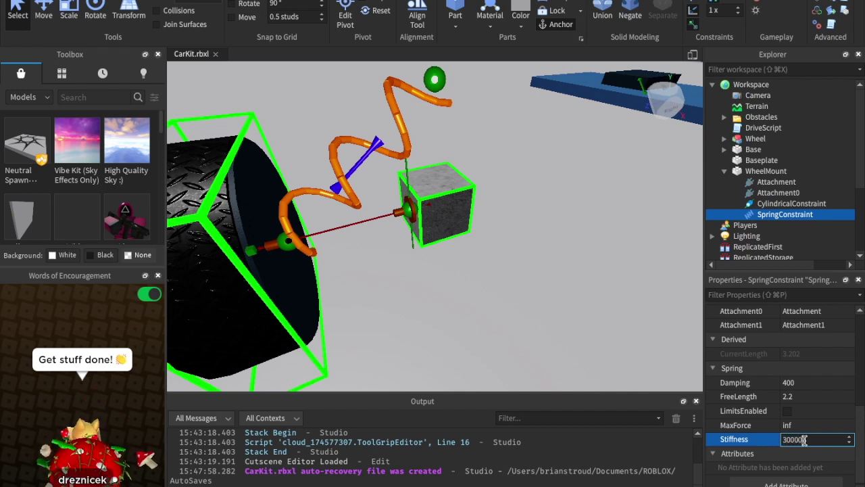
key(Return)
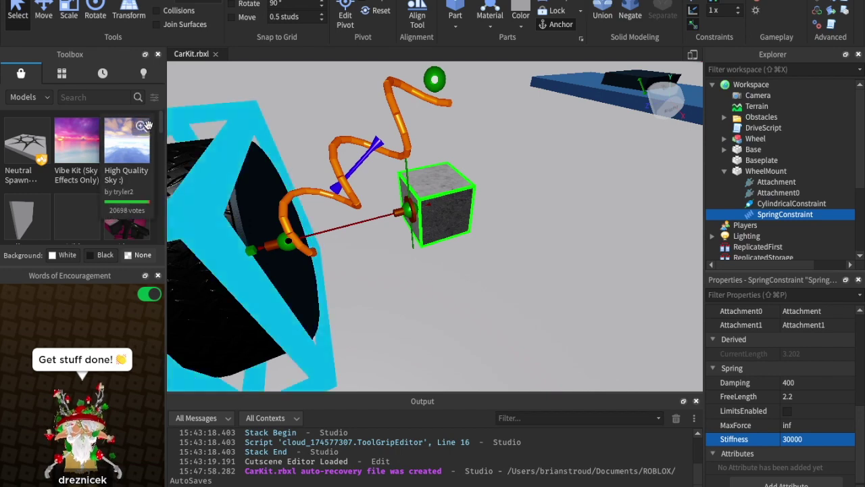
Step: Move the WheelMount block 2 studs toward the wheel, using 0.5-stud move snapping, so it sits against the wheel's inner face
click(230, 148)
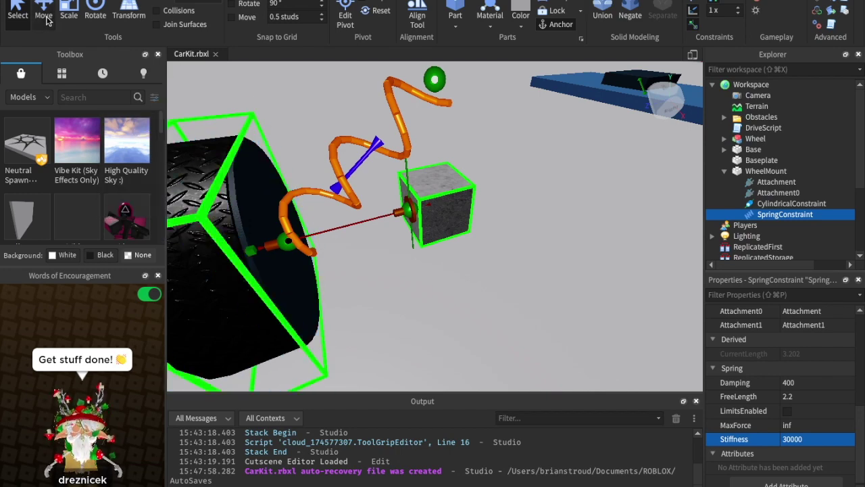
click(44, 12)
scroll(287, 213, down, 5)
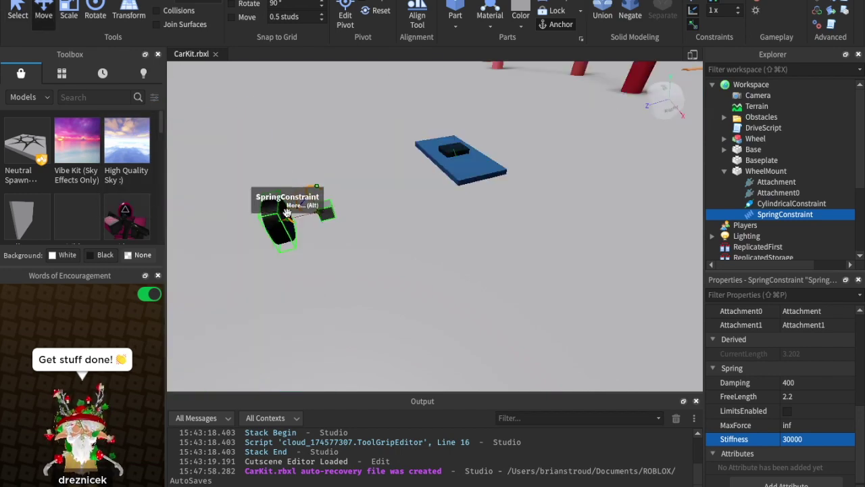
scroll(287, 212, up, 5)
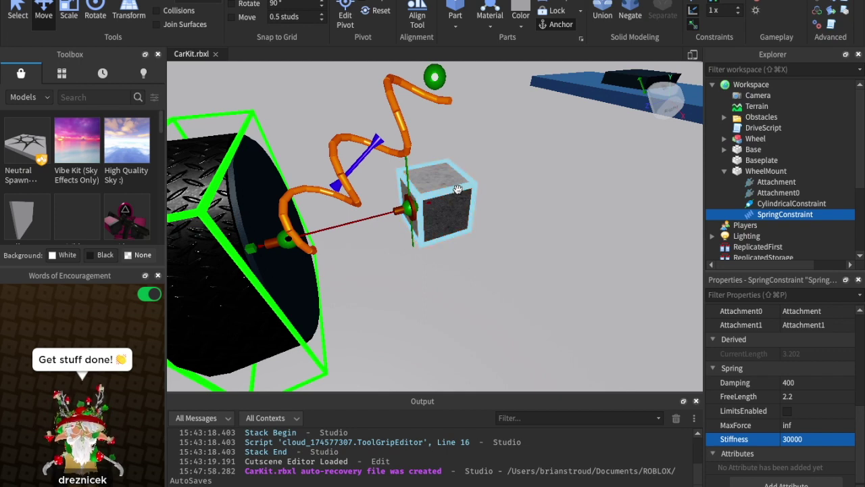
click(441, 189)
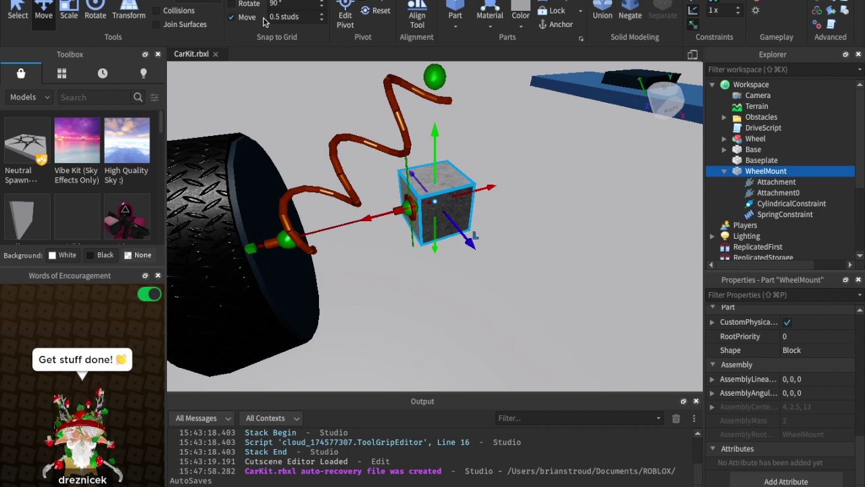
drag(488, 192, 403, 217)
right_drag(466, 257, 493, 236)
scroll(467, 260, up, 5)
scroll(467, 261, down, 5)
scroll(467, 263, up, 5)
scroll(467, 260, down, 5)
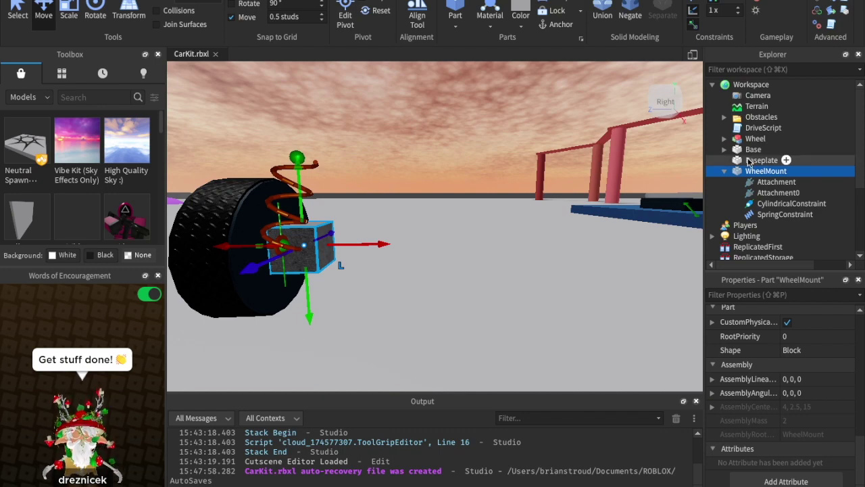
Step: Group the Wheel and WheelMount into a single model
click(721, 171)
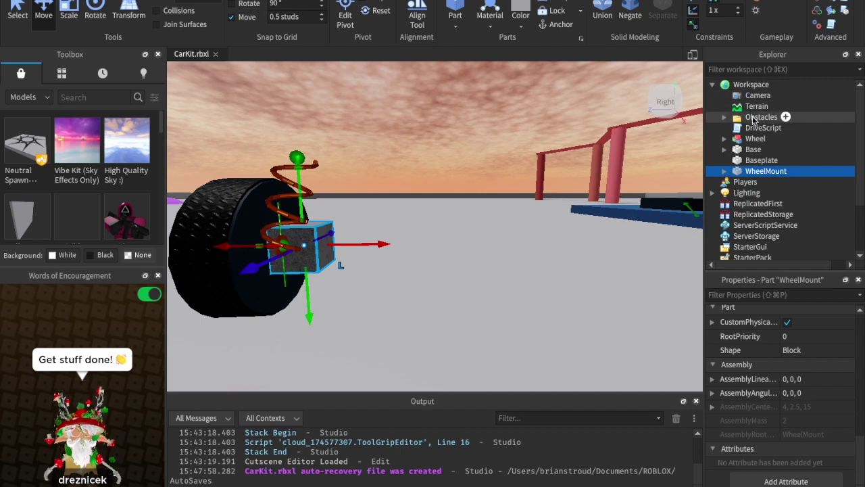
super+click(746, 139)
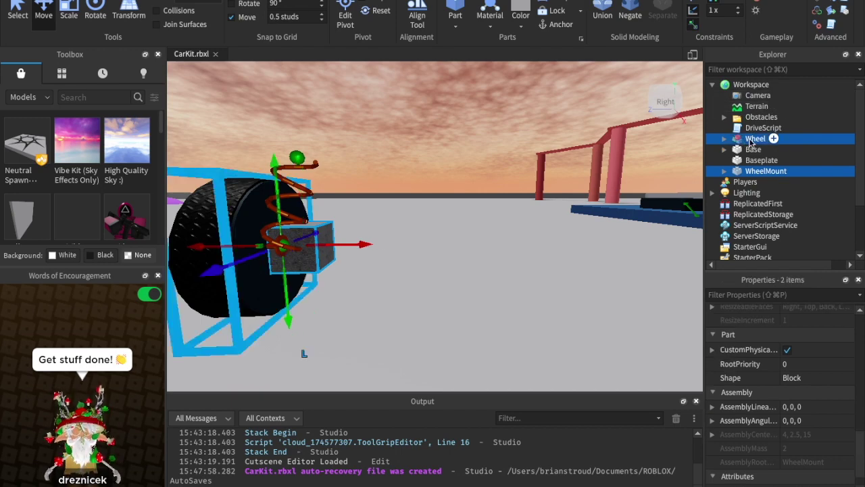
key(super+g)
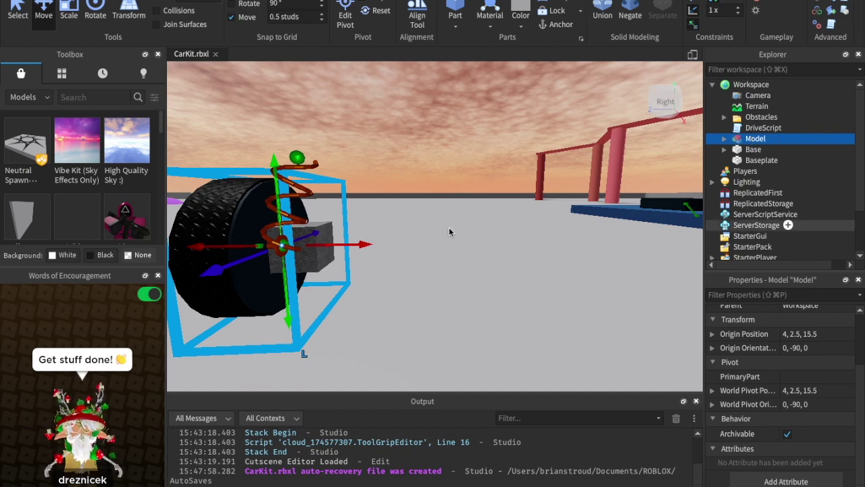
Step: Move the wheel model to the nearest corner of the blue base, at origin position 4, 2.5, 3.5
scroll(475, 216, down, 3)
right_drag(475, 216, 475, 218)
scroll(474, 218, up, 3)
scroll(474, 218, down, 3)
drag(361, 182, 565, 244)
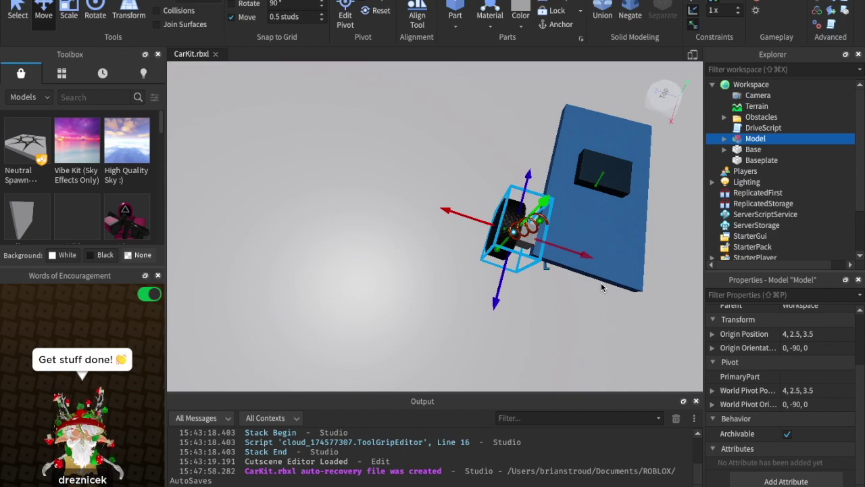
scroll(602, 282, up, 8)
right_drag(602, 283, 602, 284)
scroll(601, 284, down, 10)
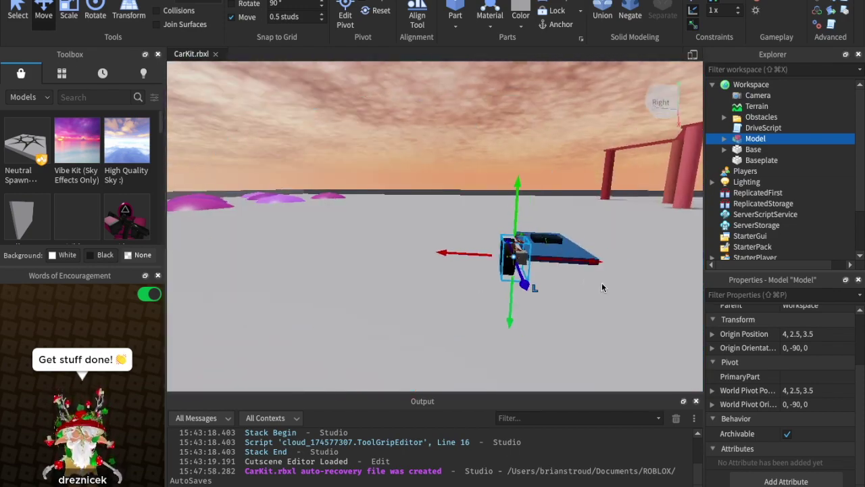
Step: Duplicate the wheel model and move the copy across the base to the opposite side, at origin position 4, 2.5, -3.5
click(476, 139)
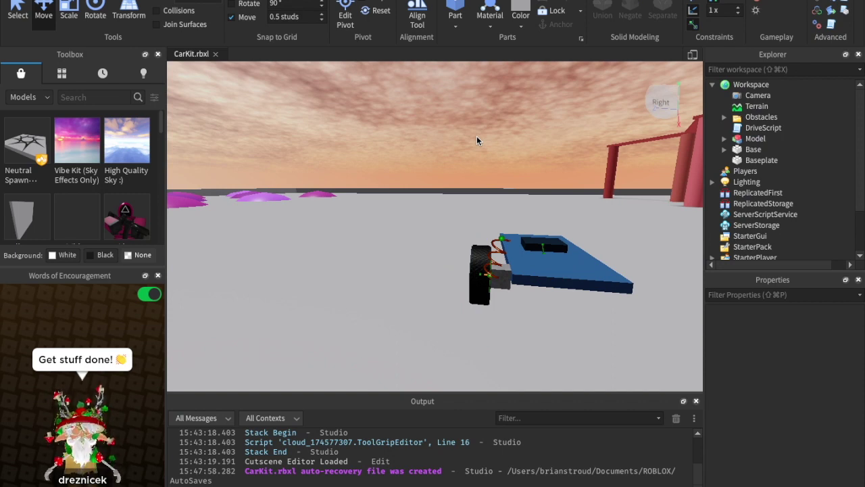
click(478, 265)
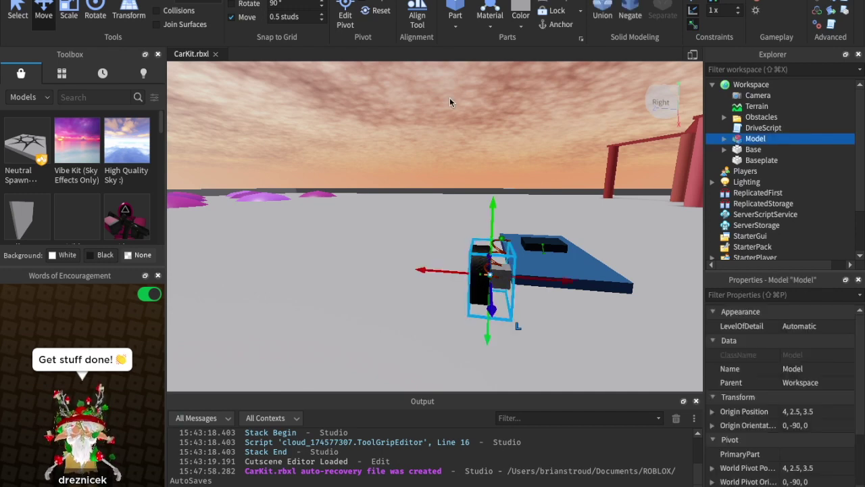
right_drag(449, 98, 450, 100)
scroll(450, 100, down, 5)
right_drag(315, 148, 316, 148)
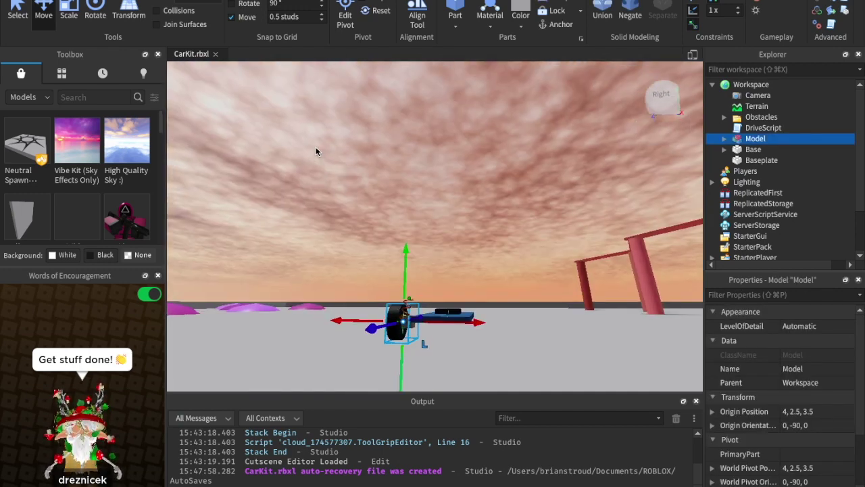
key(f)
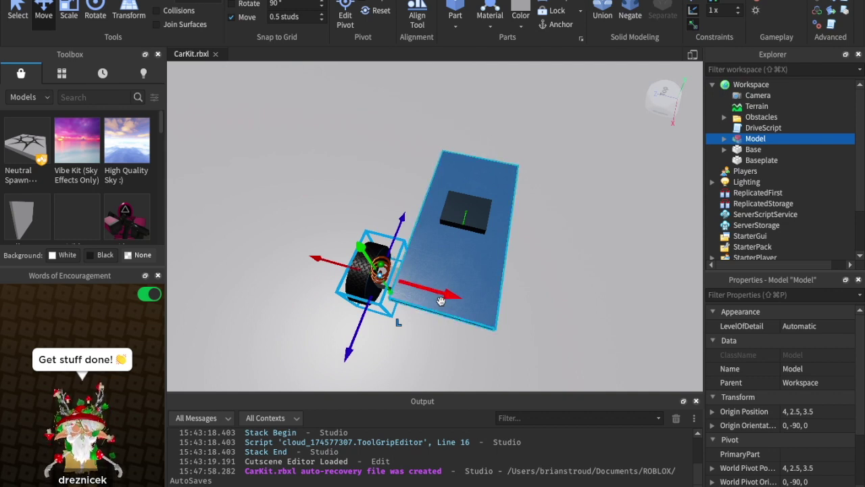
key(super+d)
drag(436, 292, 576, 330)
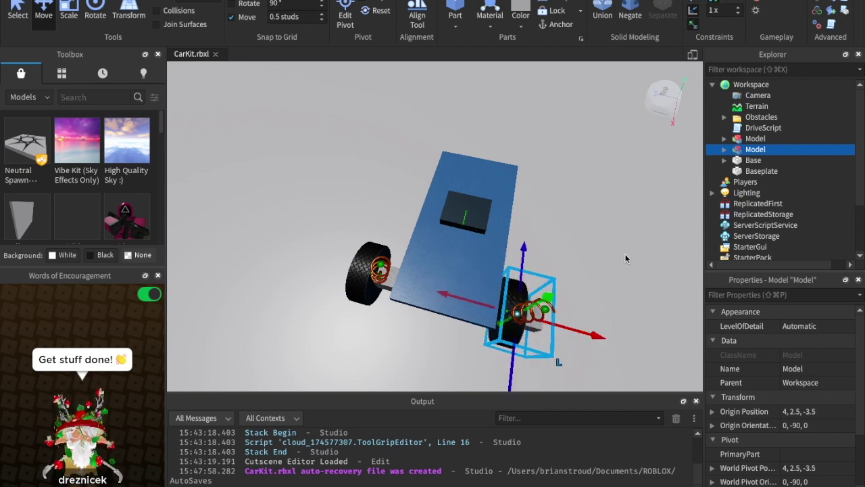
Step: Rotate the duplicated wheel model 180 degrees in two 90-degree turns so its mount faces the base
key(super+r)
key(super+r)
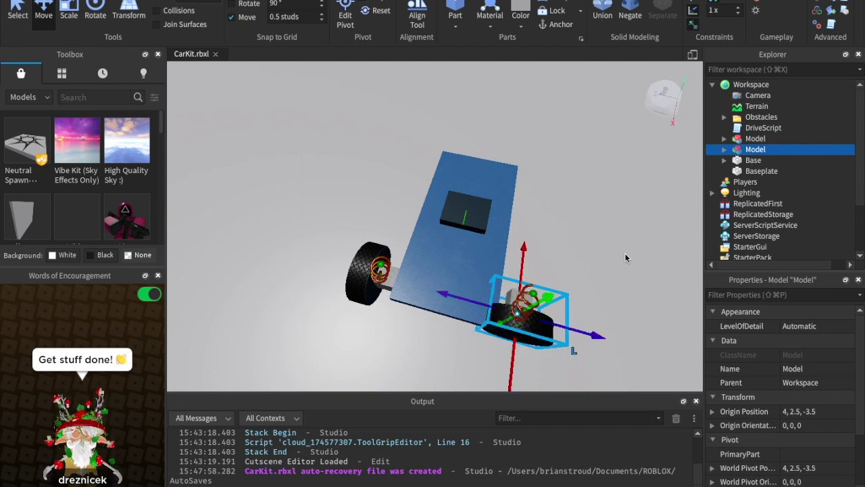
right_drag(604, 234, 604, 234)
key(w)
key(w)
key(s)
scroll(604, 233, down, 8)
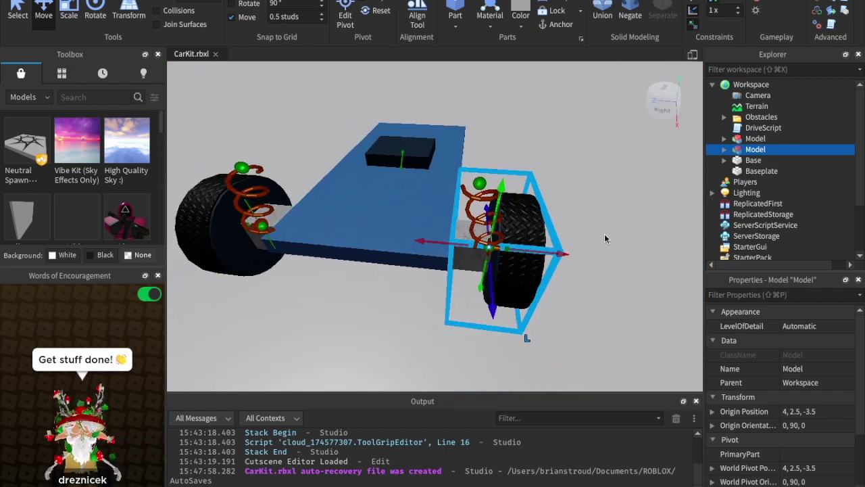
Step: Duplicate the original wheel model and move the copy along the same side to the other end of the base
right_drag(395, 145, 401, 146)
key(w)
key(s)
click(447, 361)
click(447, 359)
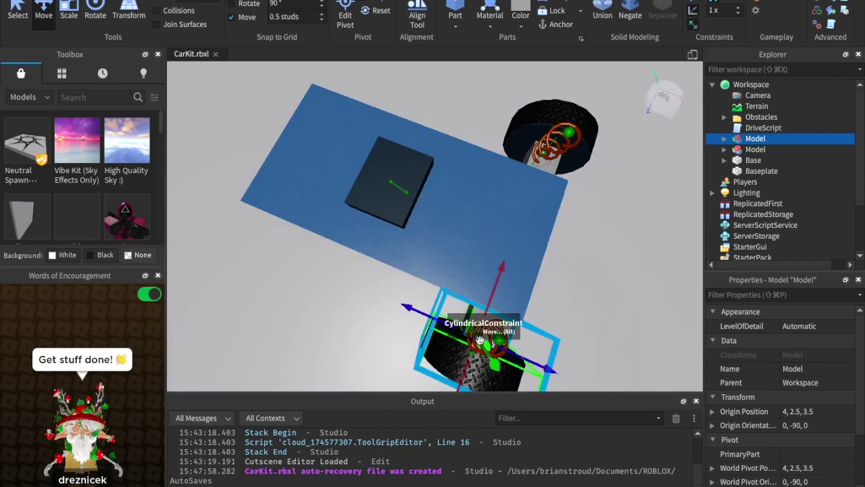
key(ctrl+d)
drag(502, 337, 304, 292)
key(f)
Step: Duplicate the rotated wheel model and move the copy along its side of the base to the remaining corner
right_drag(386, 306, 385, 305)
scroll(402, 248, down, 5)
right_drag(401, 249, 402, 248)
scroll(402, 248, down, 4)
click(389, 123)
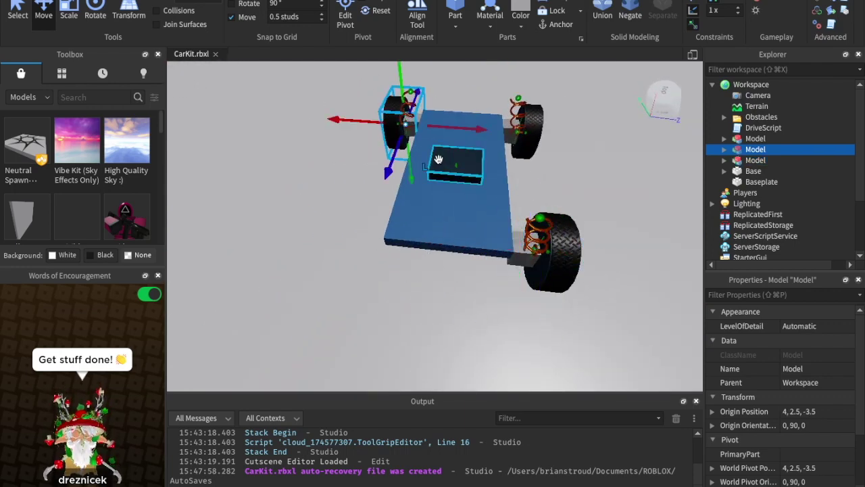
key(super+d)
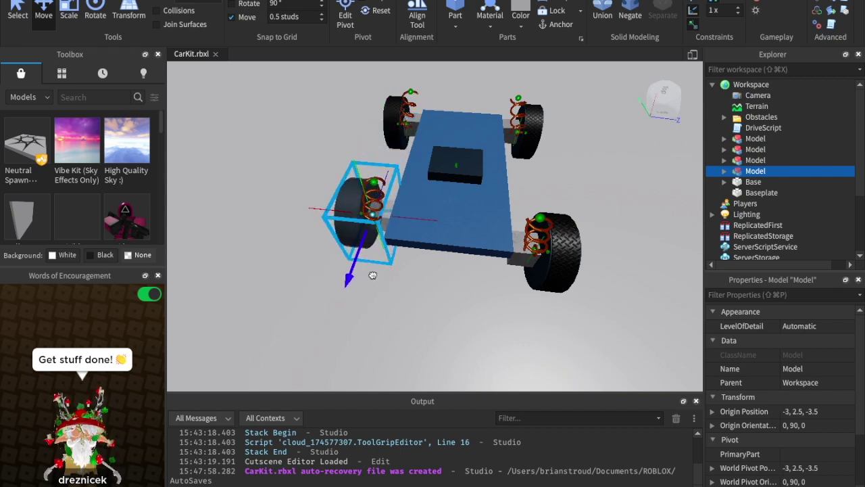